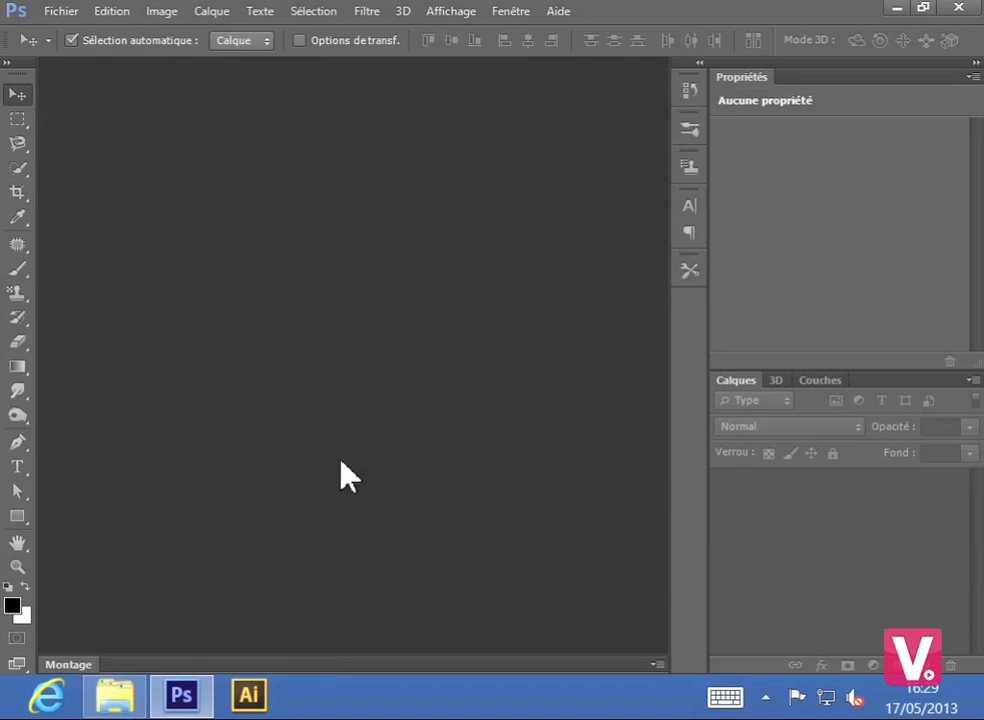
# Switch to File Explorer and look at which programs can open texture2.jpg on the desktop
pyautogui.click(122, 701)
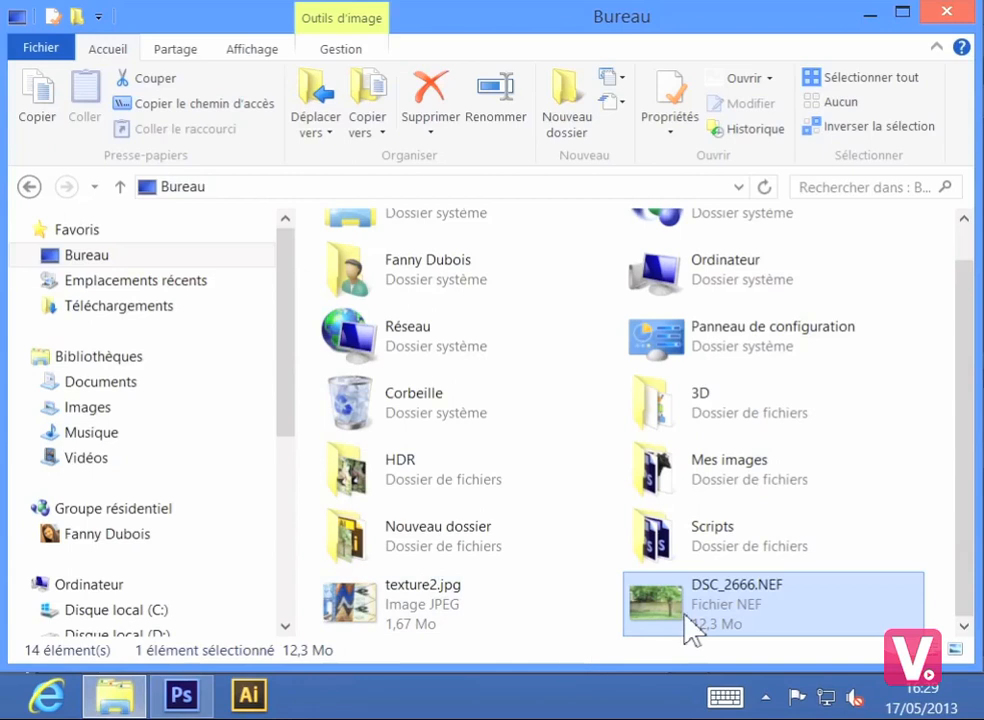
pyautogui.moveTo(682, 626)
pyautogui.rightClick(410, 630)
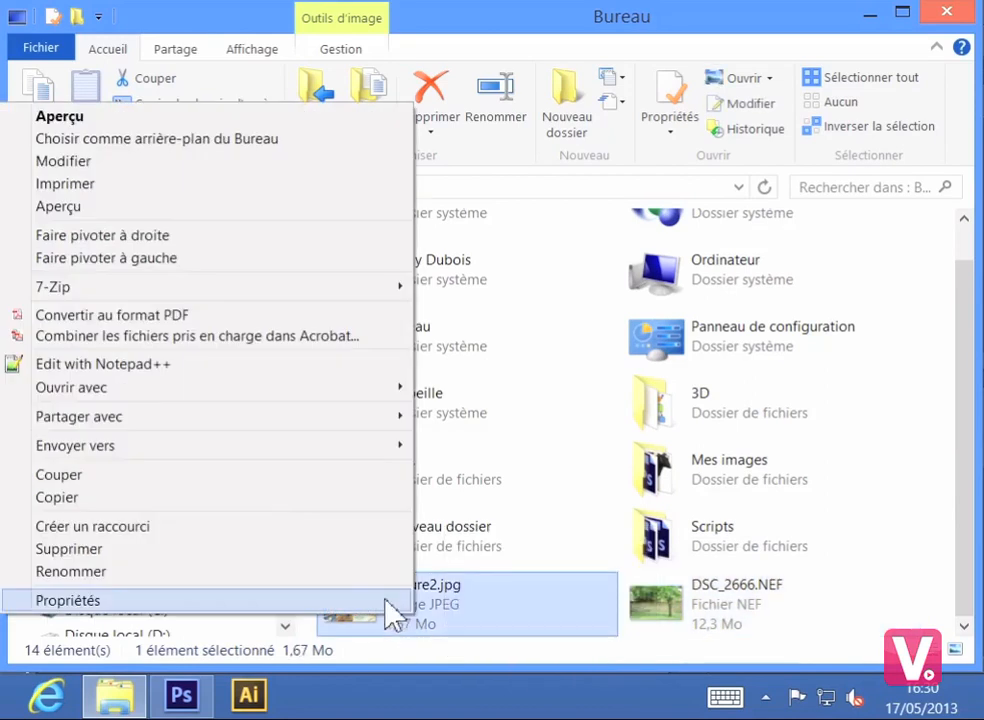
pyautogui.moveTo(250, 396)
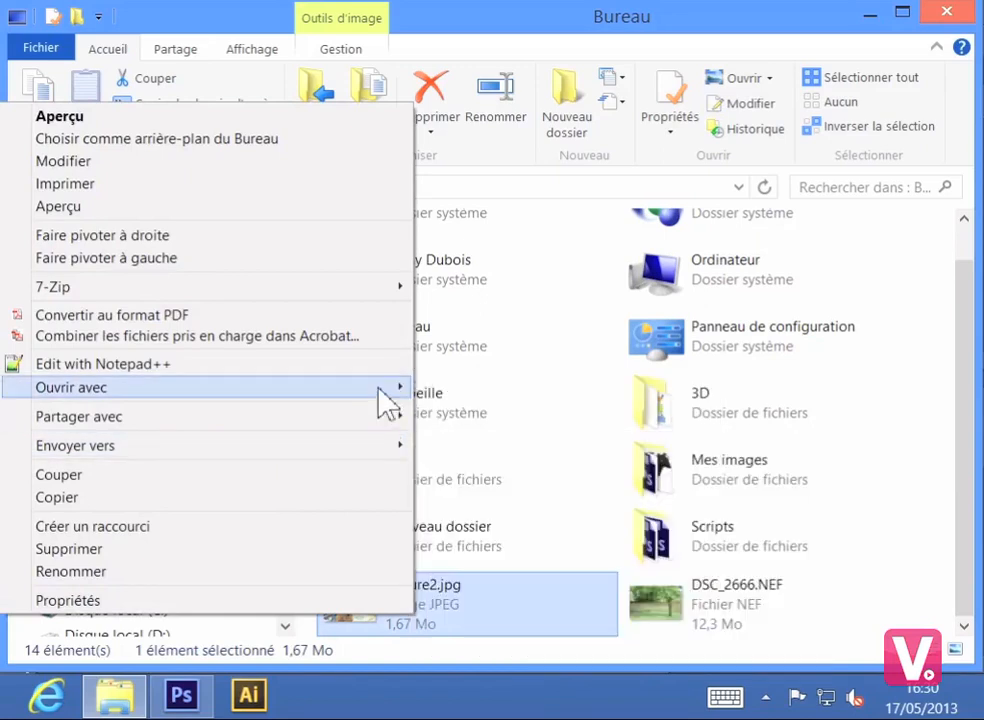
pyautogui.moveTo(388, 403)
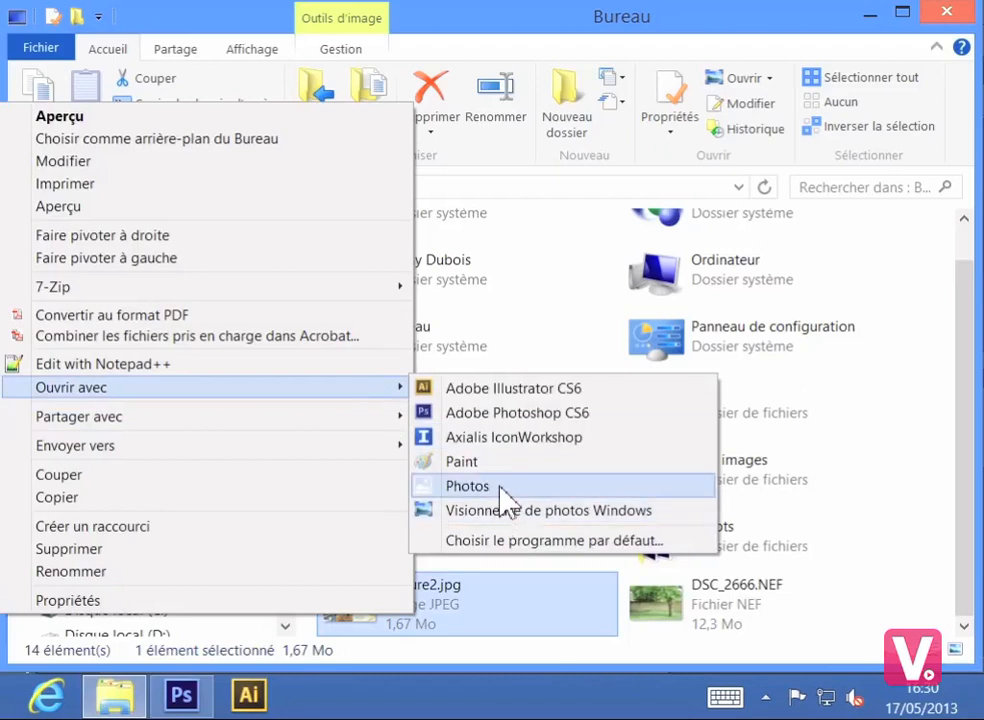
# Check which programs are offered for opening the raw file DSC_2666.NEF
pyautogui.click(678, 604)
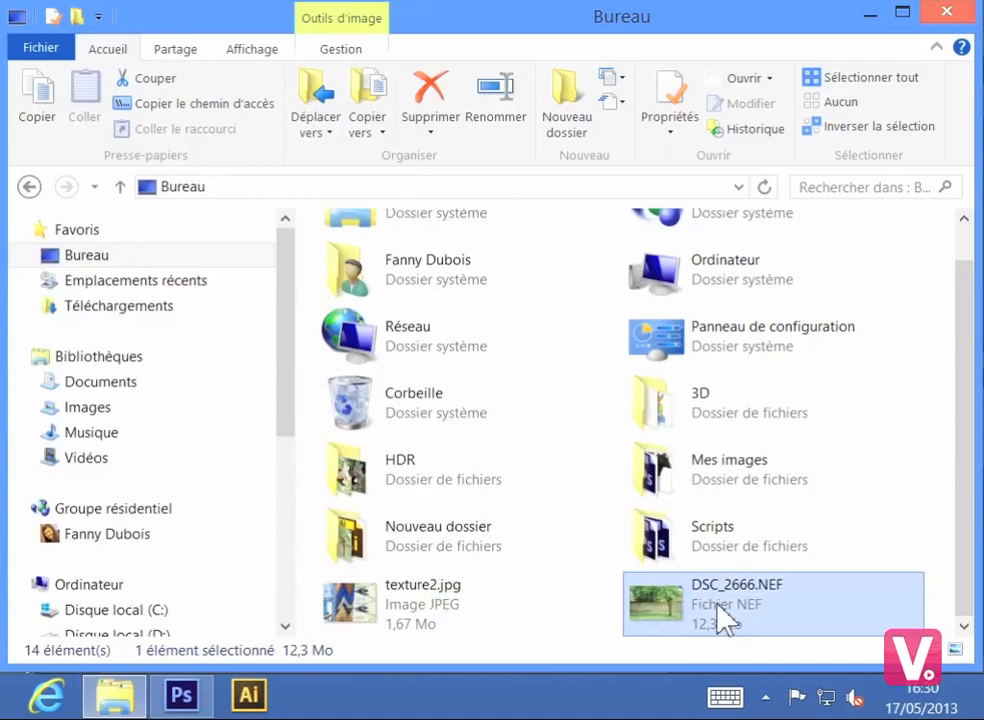
pyautogui.rightClick(718, 610)
pyautogui.moveTo(622, 387)
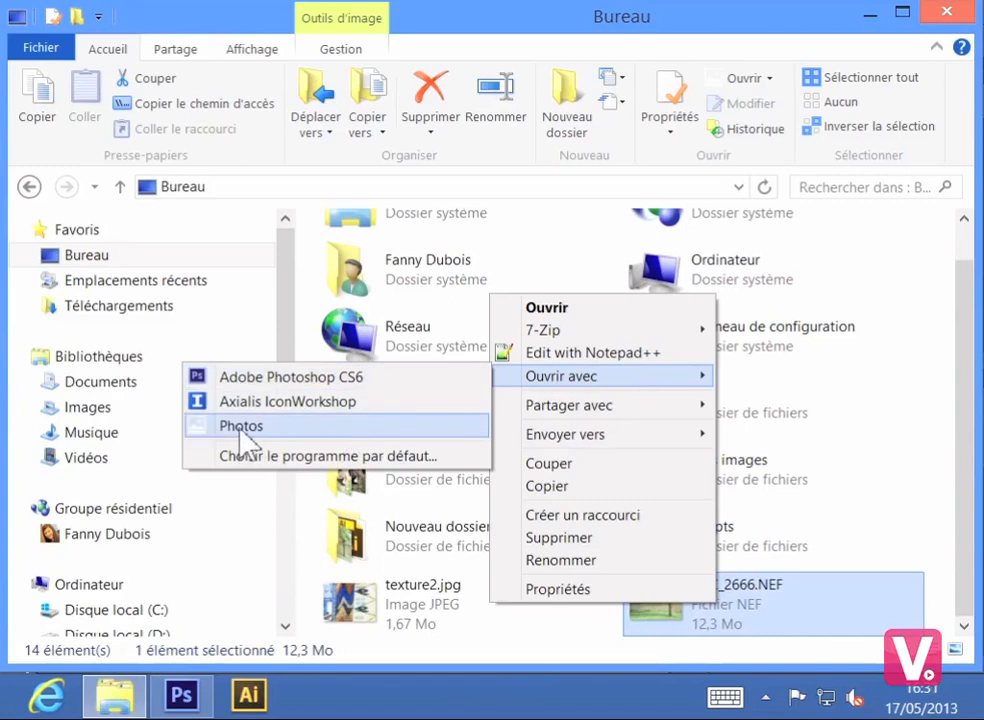
# View DSC_2666.NEF in the default photo viewer, and return to the desktop
pyautogui.click(780, 632)
pyautogui.doubleClick(753, 615)
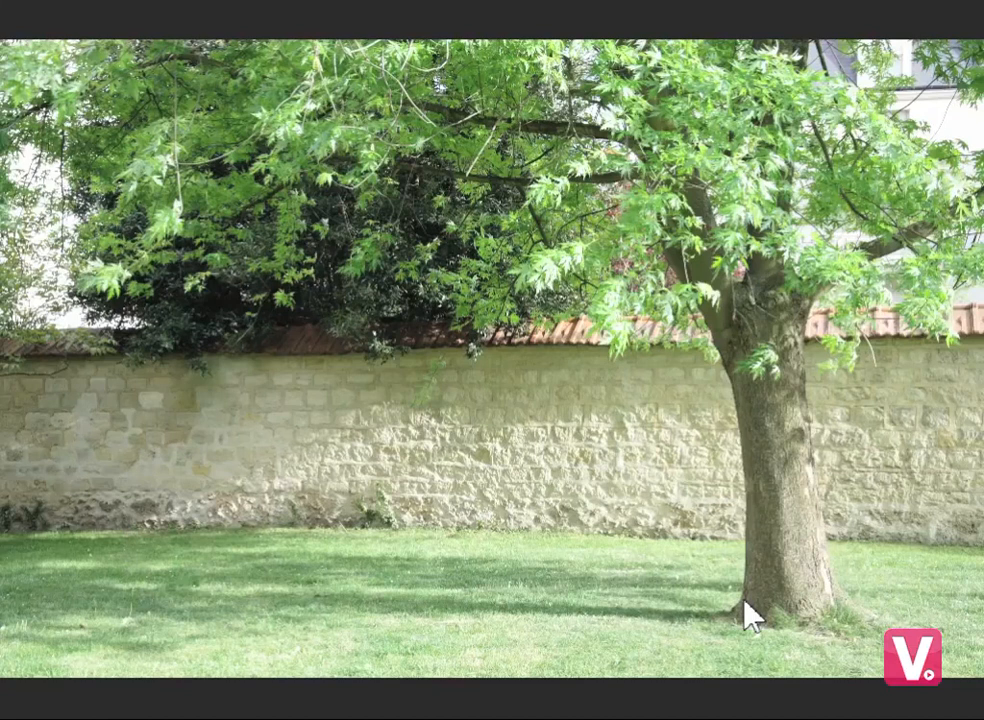
pyautogui.press('super')
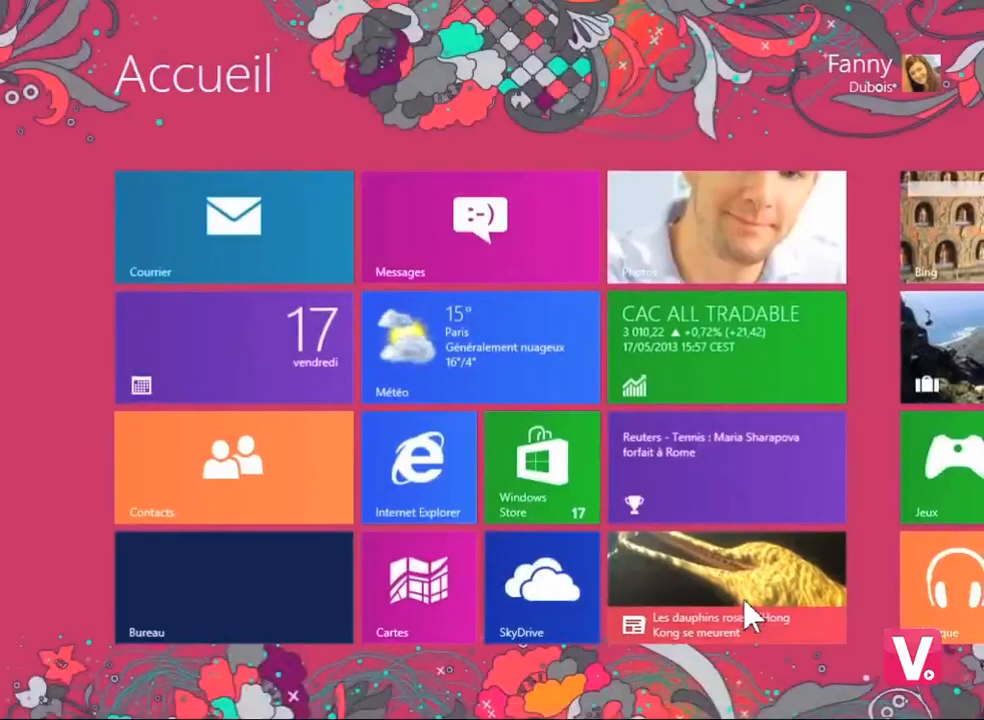
pyautogui.click(318, 600)
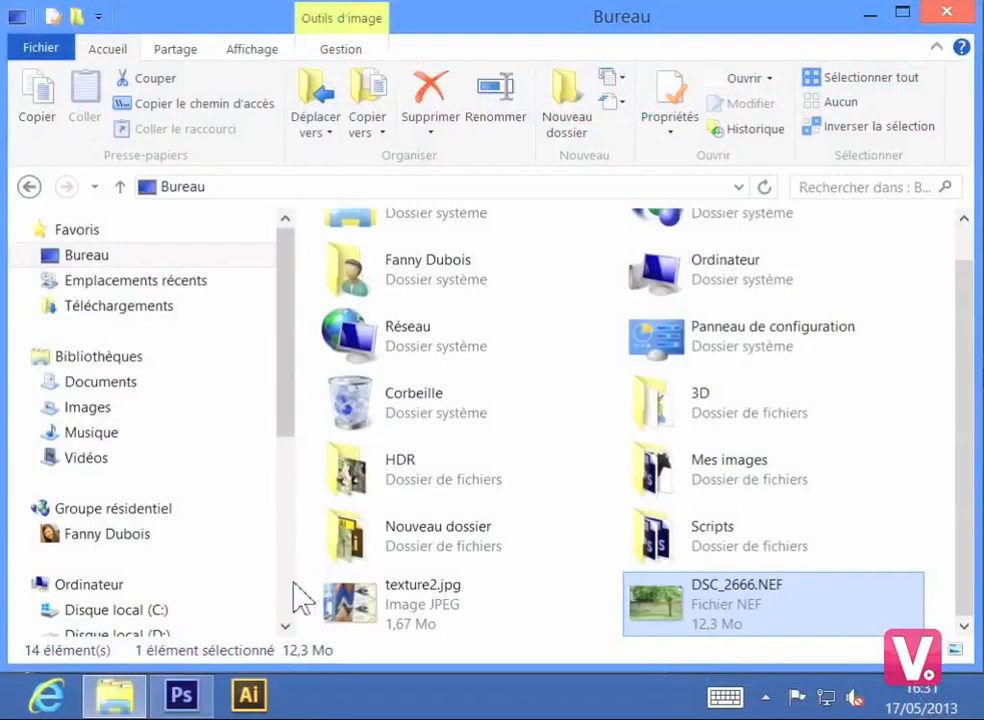
# Switch to Photoshop and open DSC_2666.NEF from the desktop in Camera Raw
pyautogui.click(192, 696)
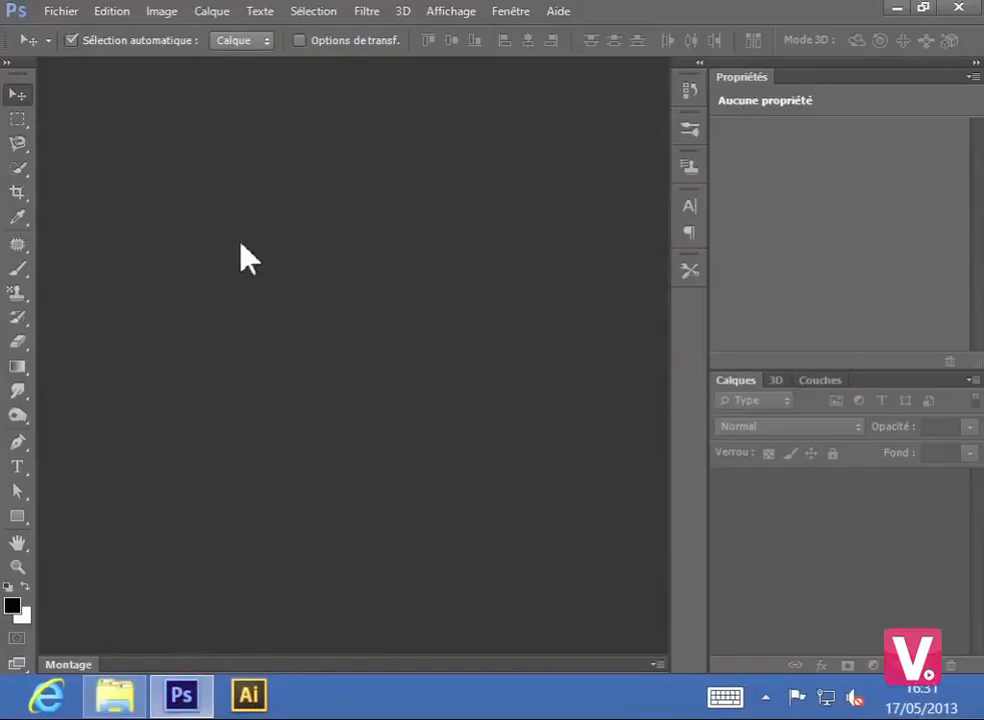
pyautogui.click(61, 11)
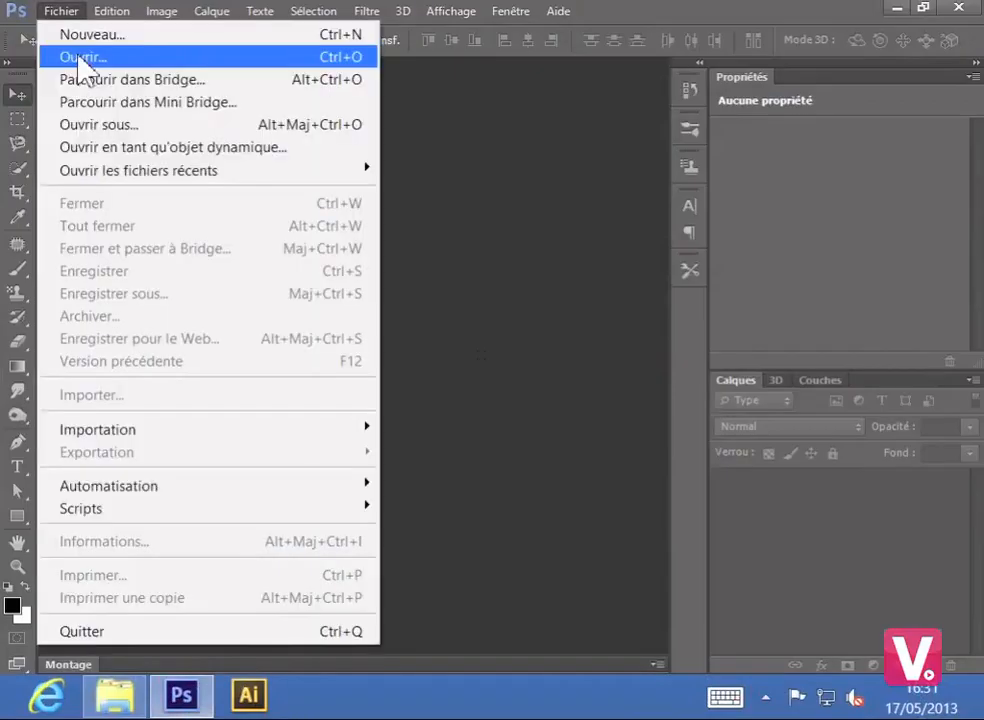
pyautogui.click(86, 56)
pyautogui.click(114, 213)
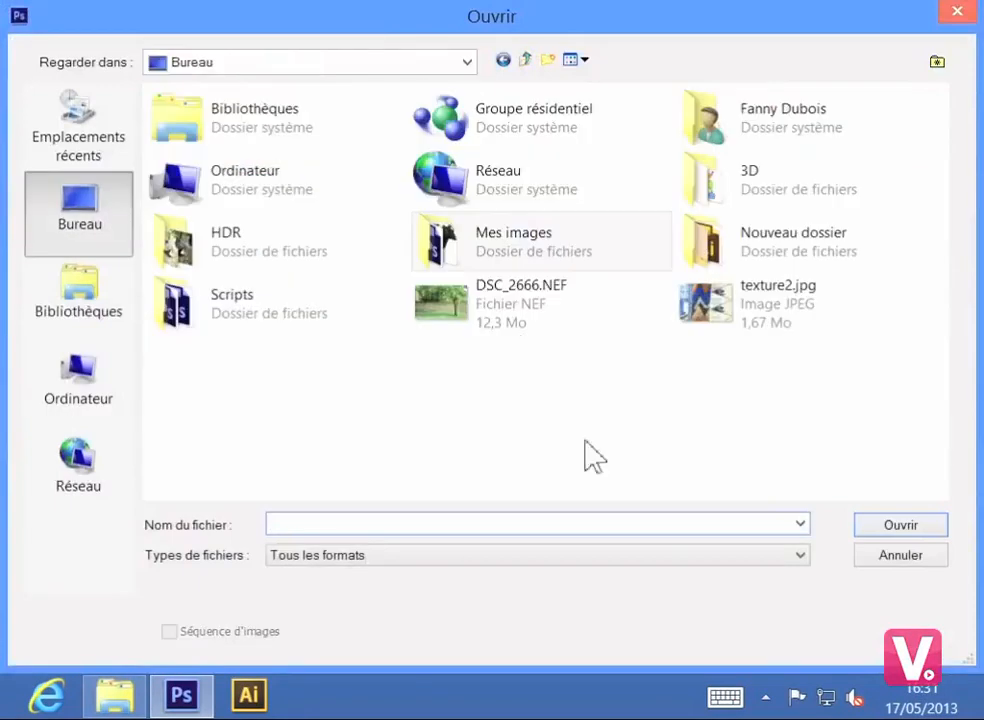
pyautogui.doubleClick(505, 308)
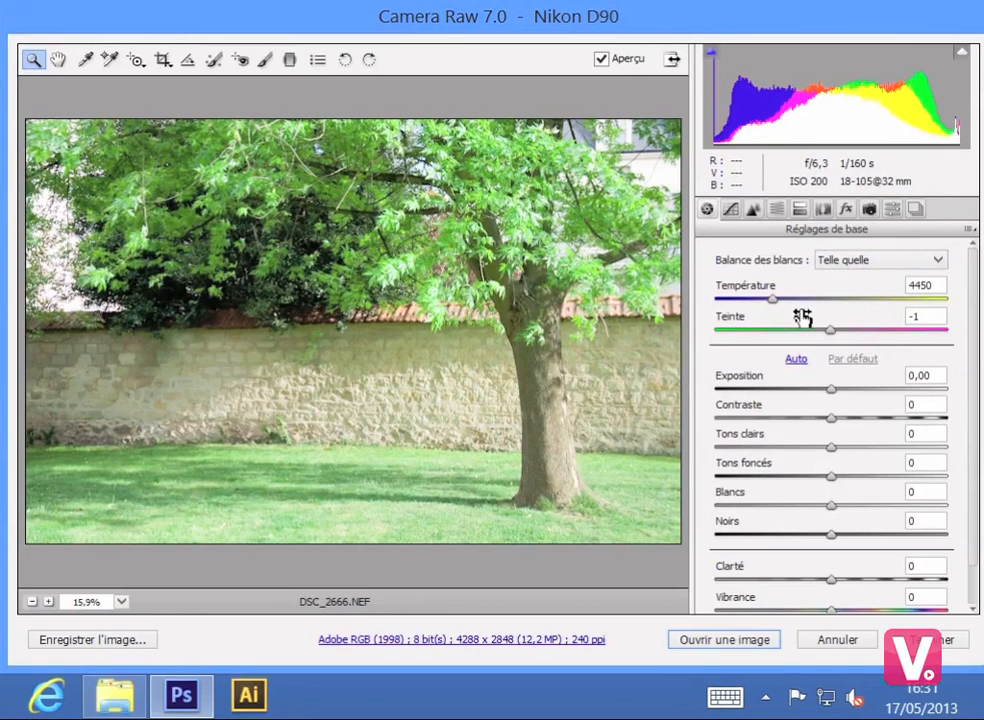
# Set the photo's temperature to 6200, tint to +90, exposure to -0.60, contrast to +20 and highlights to +38
pyautogui.click(768, 299)
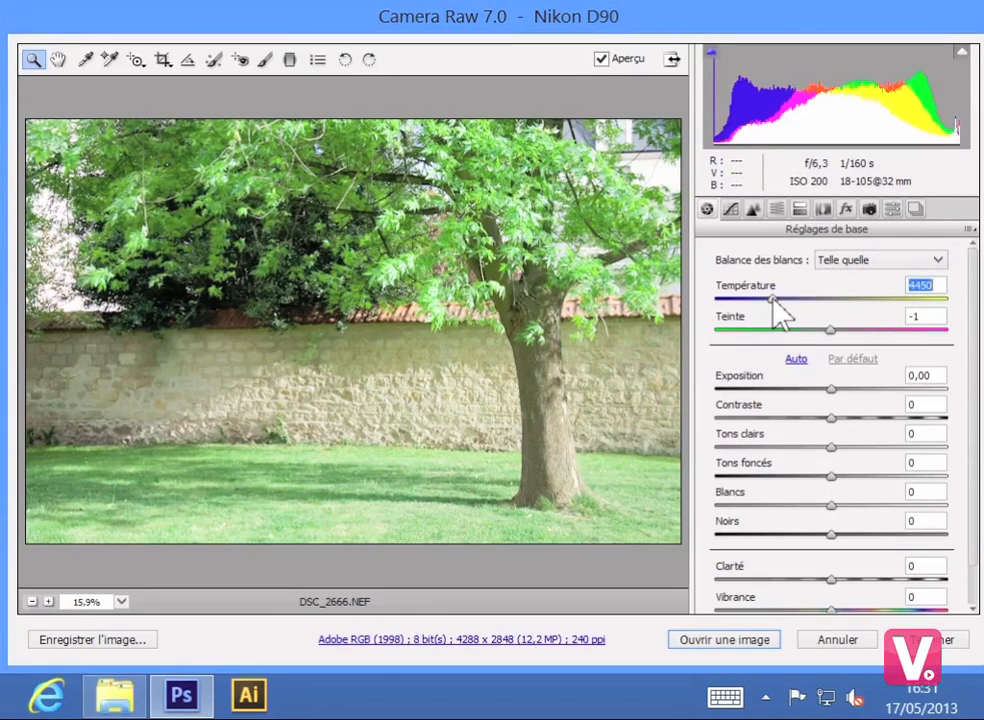
pyautogui.moveTo(768, 305); pyautogui.dragTo(913, 330)
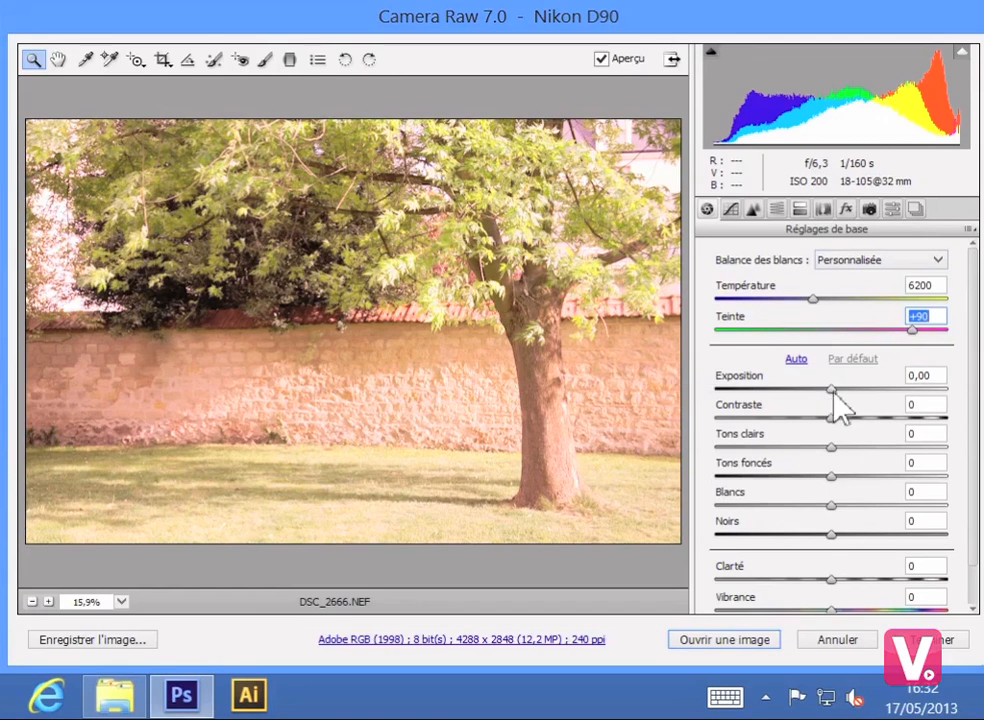
pyautogui.moveTo(833, 392); pyautogui.dragTo(876, 450)
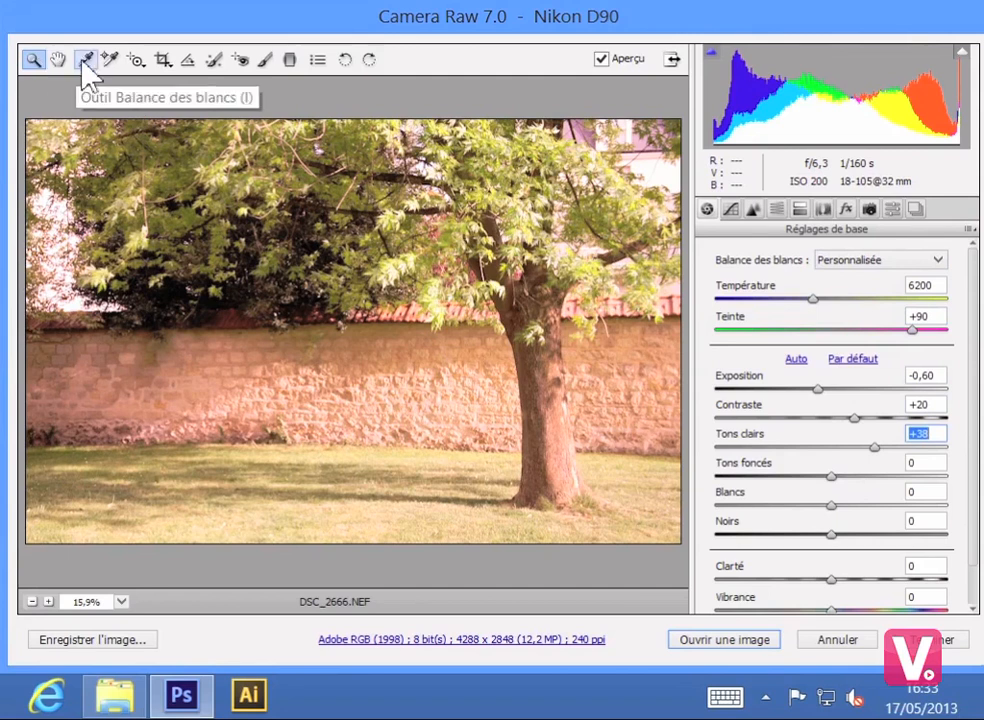
# Paint over the wall, foliage and grass left of the trunk using the Adjustment Brush with exposure +1.40 and temperature +47
pyautogui.click(262, 66)
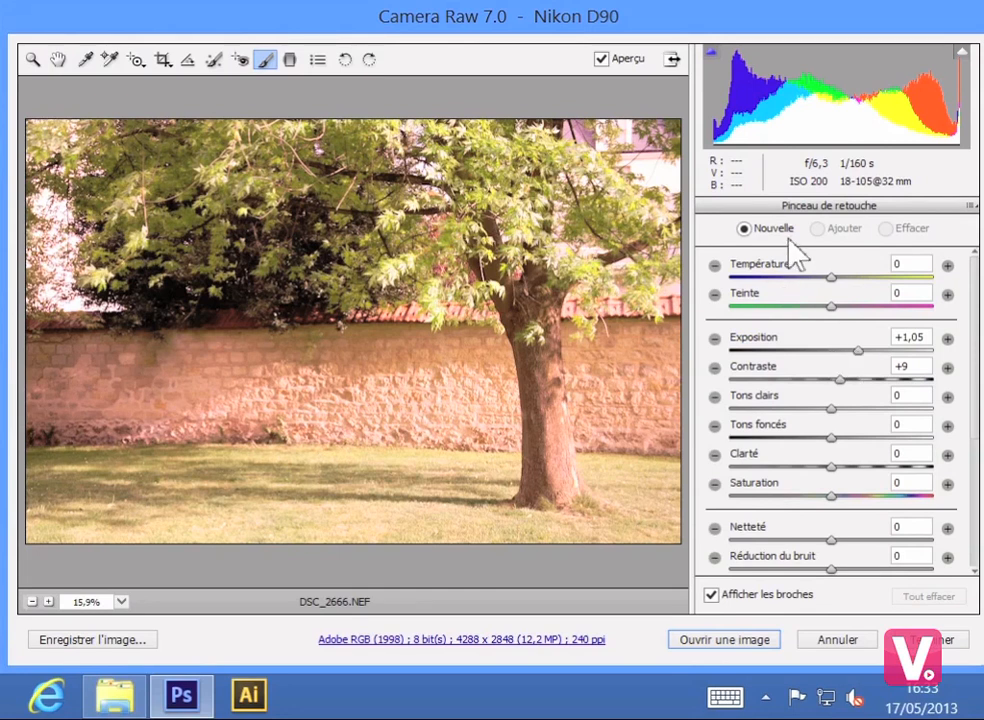
pyautogui.doubleClick(858, 351)
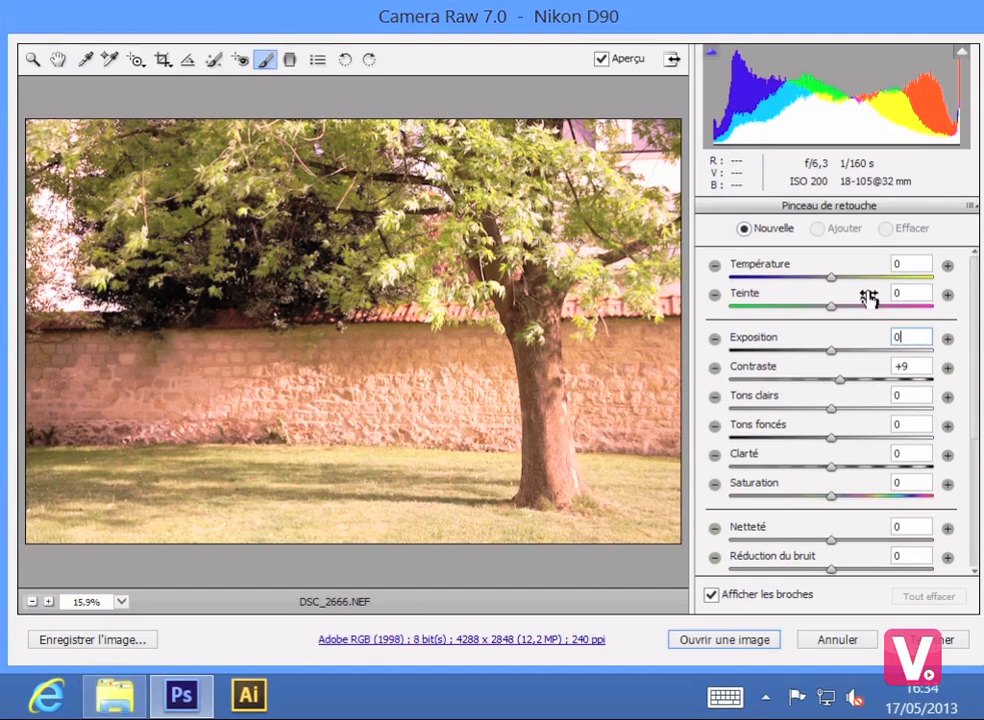
pyautogui.click(866, 351)
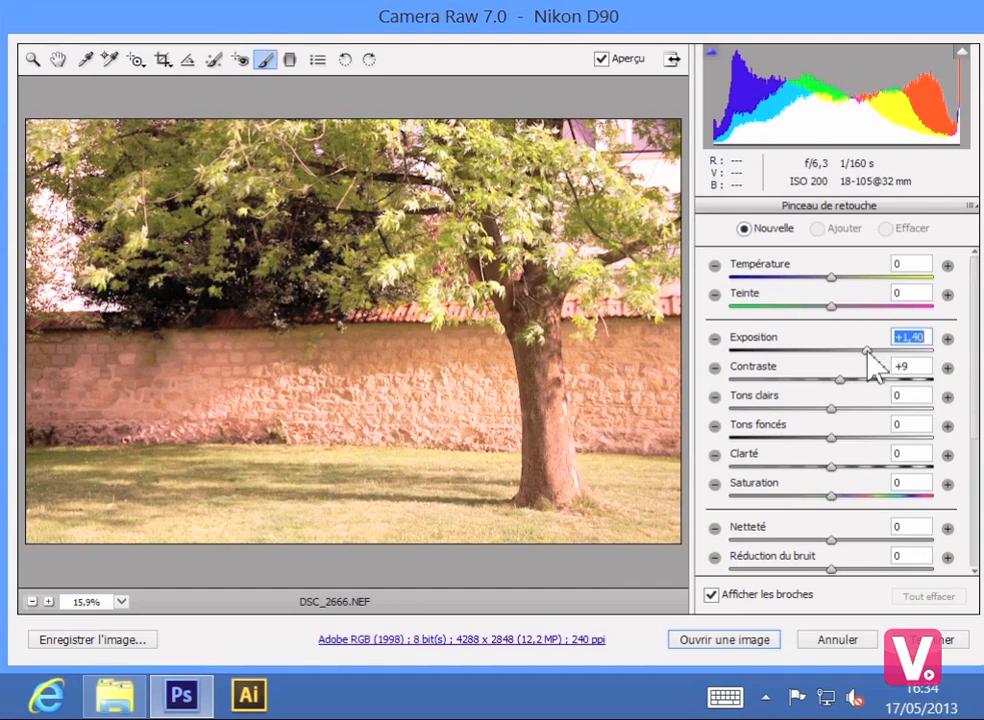
pyautogui.moveTo(841, 278); pyautogui.dragTo(879, 279)
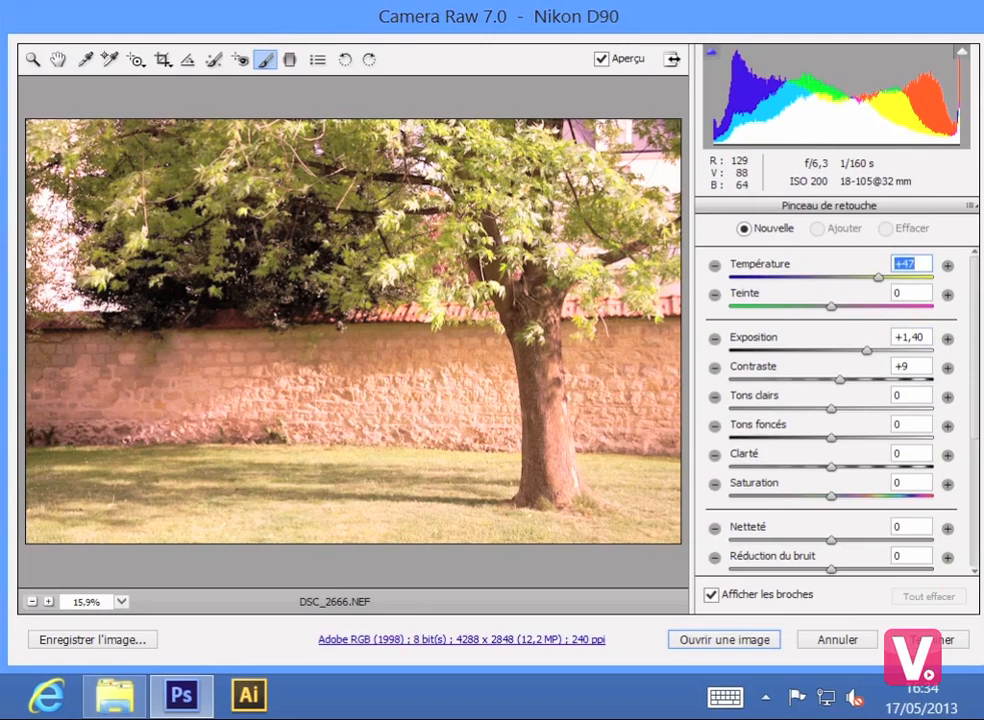
pyautogui.moveTo(340, 373); pyautogui.dragTo(260, 300)
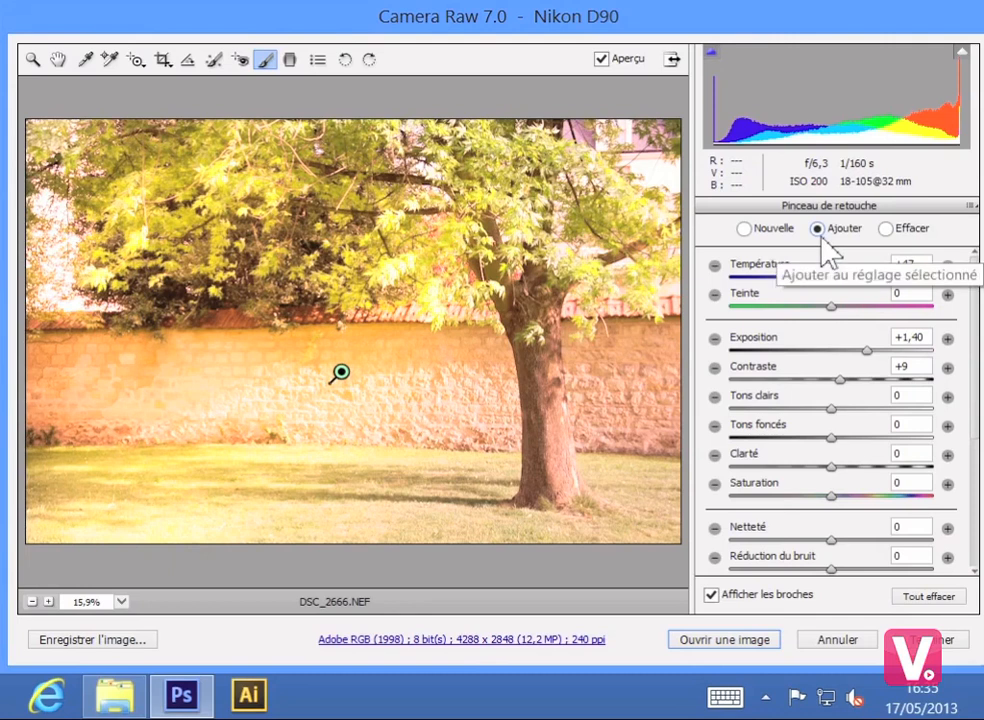
# Create a new brush adjustment with contrast +33 and paint it over the tree on the right of the photo
pyautogui.click(748, 232)
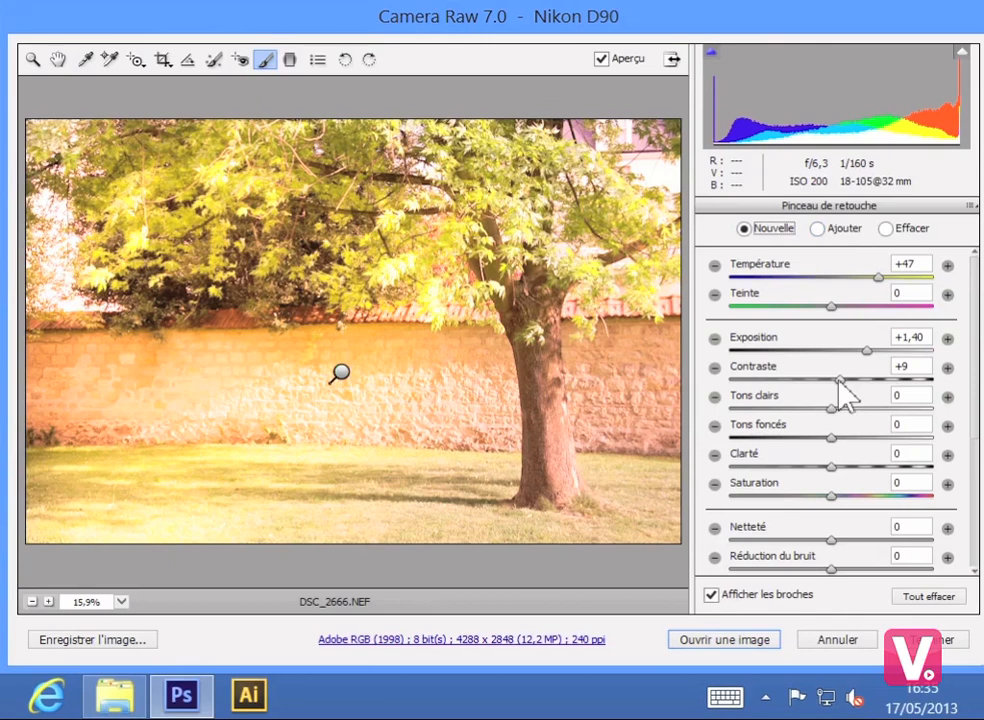
pyautogui.moveTo(839, 381); pyautogui.dragTo(865, 380)
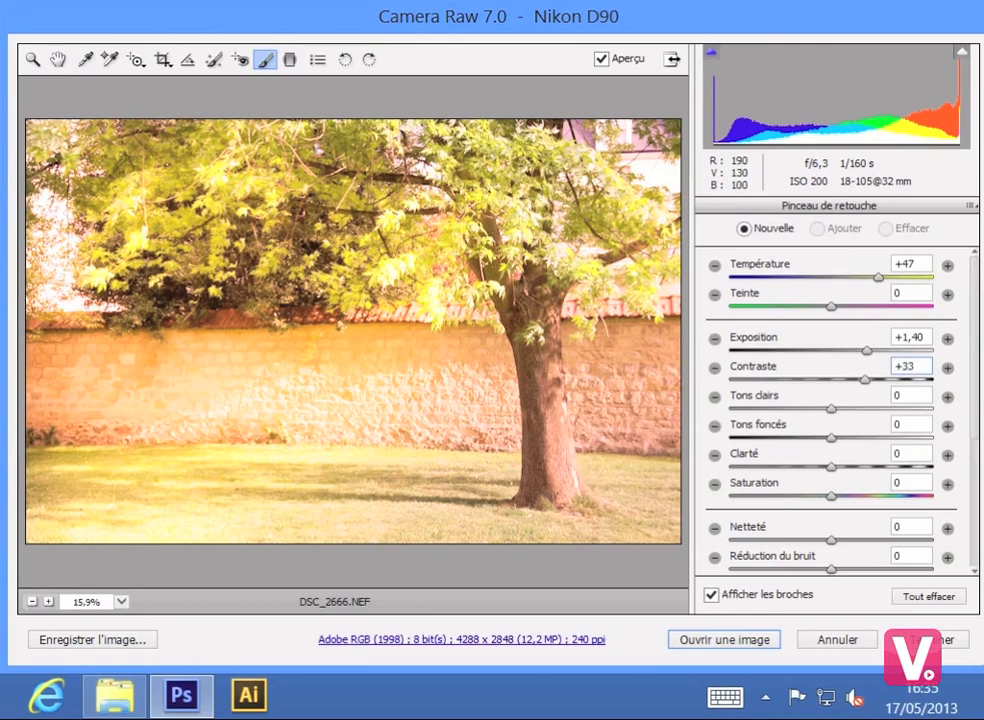
pyautogui.click(591, 342)
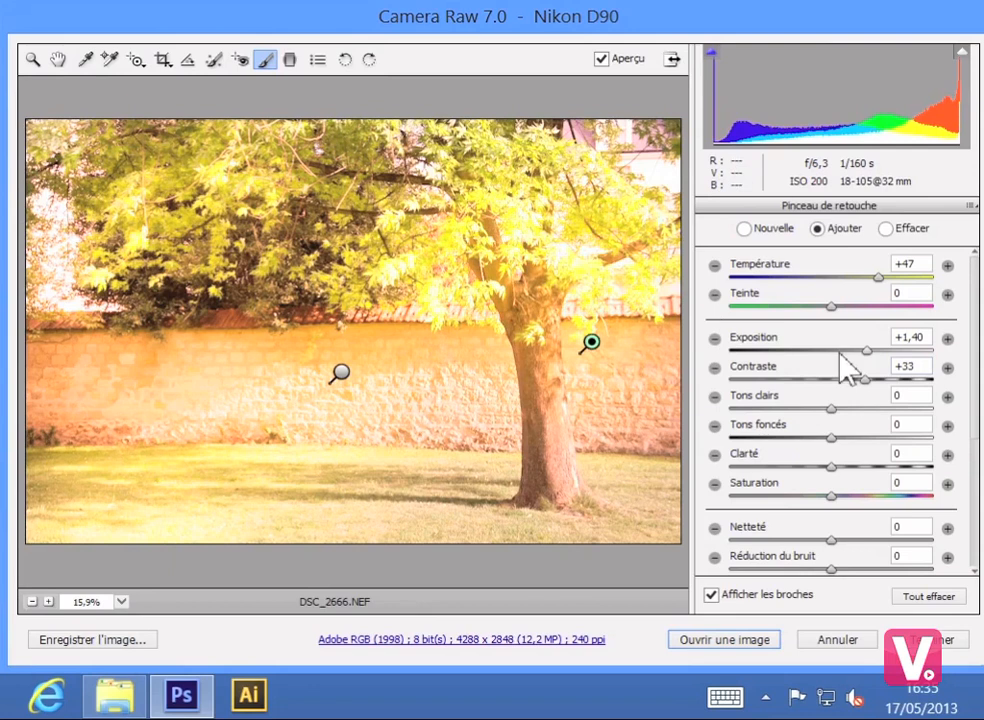
# Set the tree brush adjustment's temperature and exposure to 0, and open the developed image in Photoshop
pyautogui.click(921, 262)
pyautogui.write('0')
pyautogui.click(920, 338)
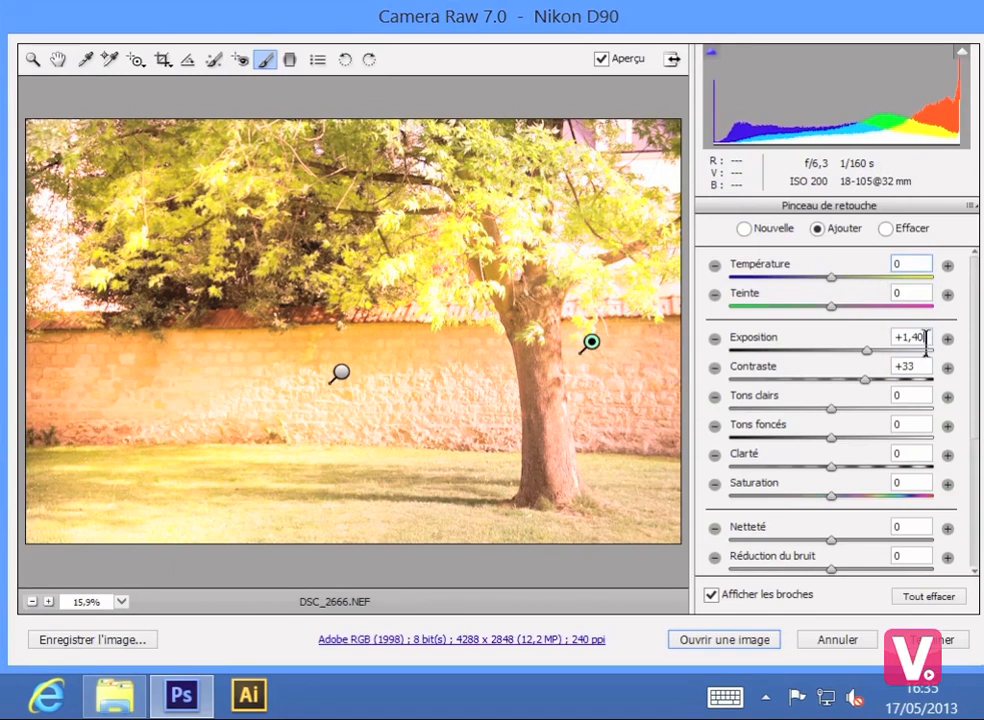
pyautogui.write('0')
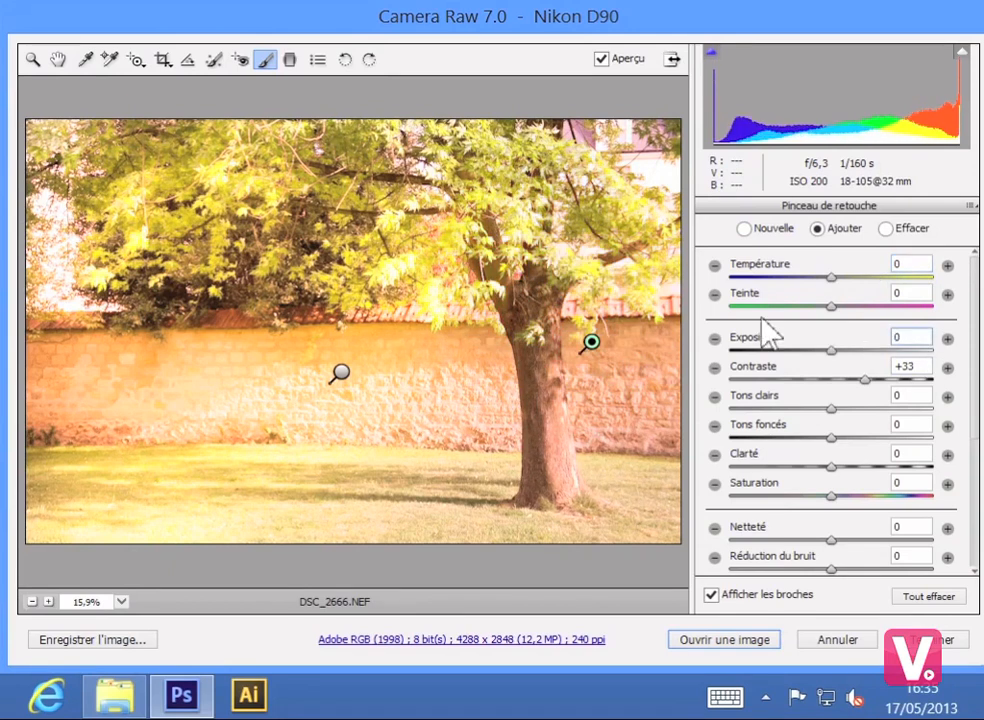
pyautogui.press('Return')
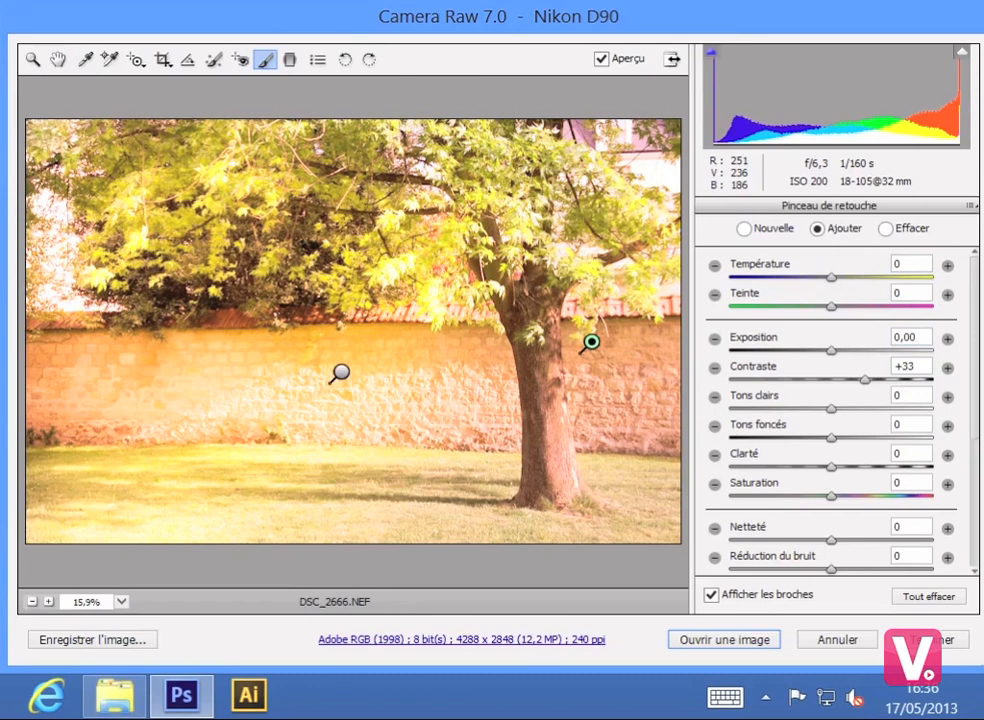
pyautogui.click(714, 643)
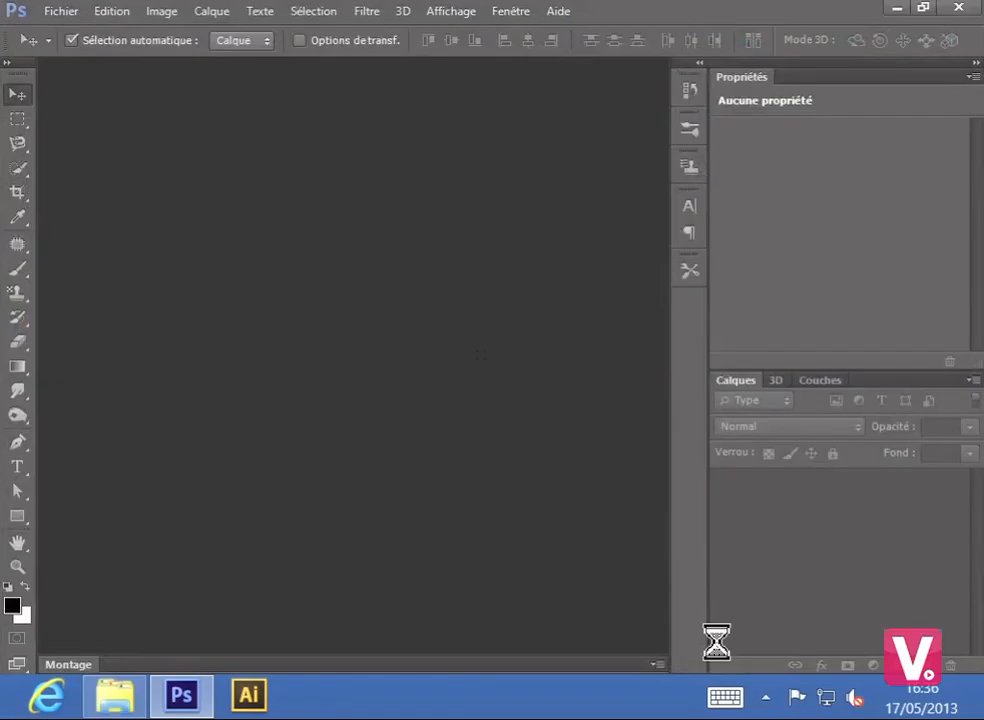